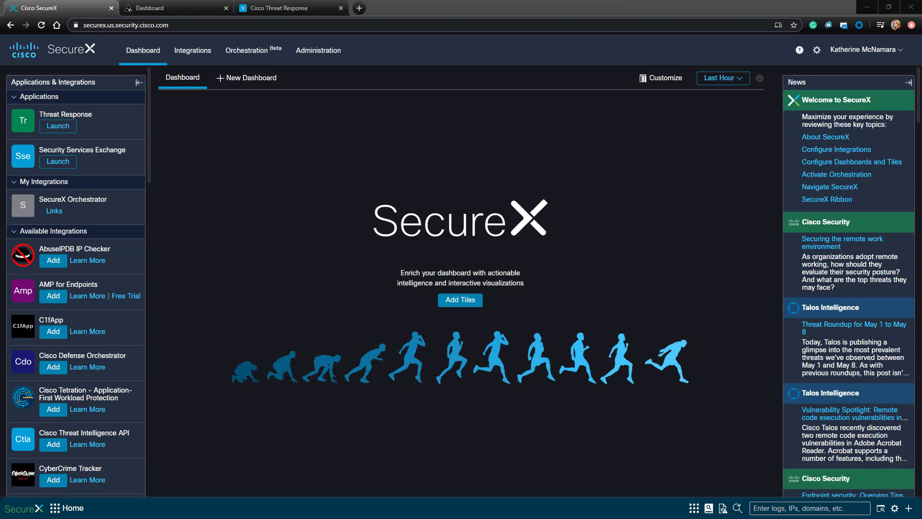
# - Browse the full catalogue of available integration modules, from the Cisco products through the third-party services
pyautogui.click(197, 57)
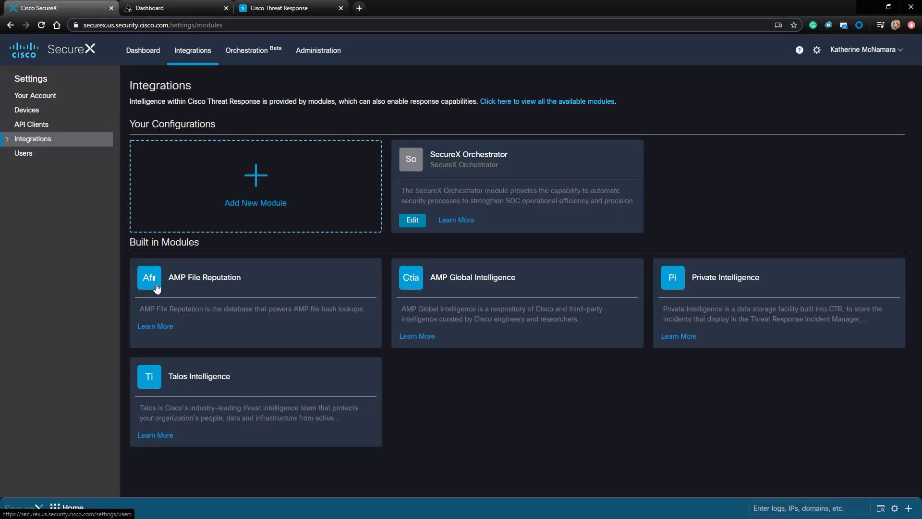
pyautogui.click(7, 142)
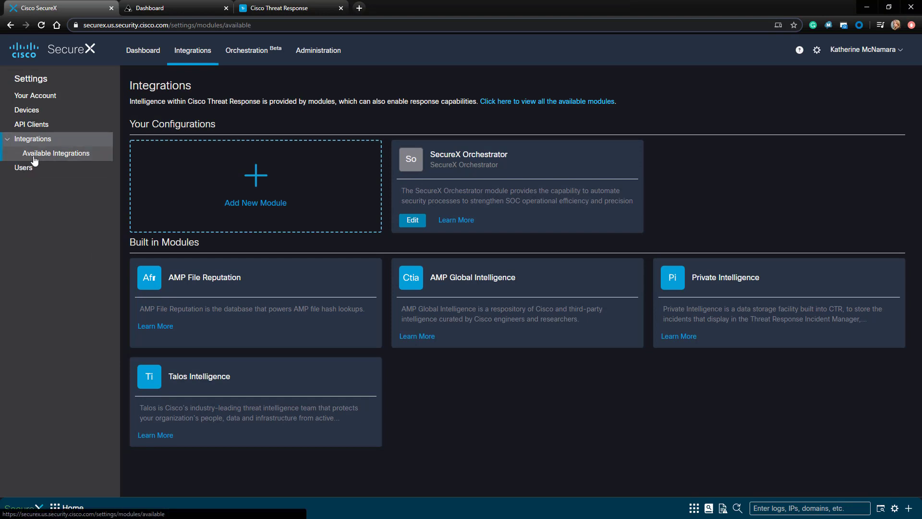
pyautogui.scroll(-5, 579, 158)
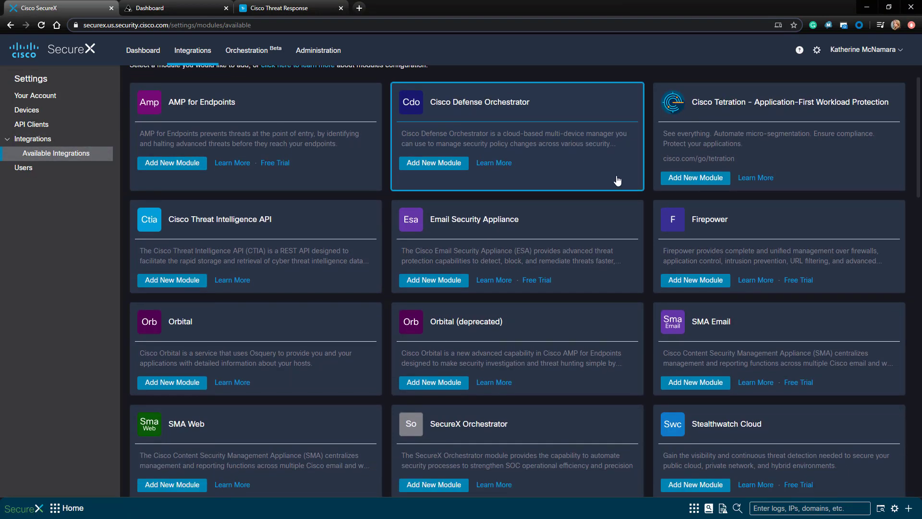
pyautogui.scroll(-2, 783, 240)
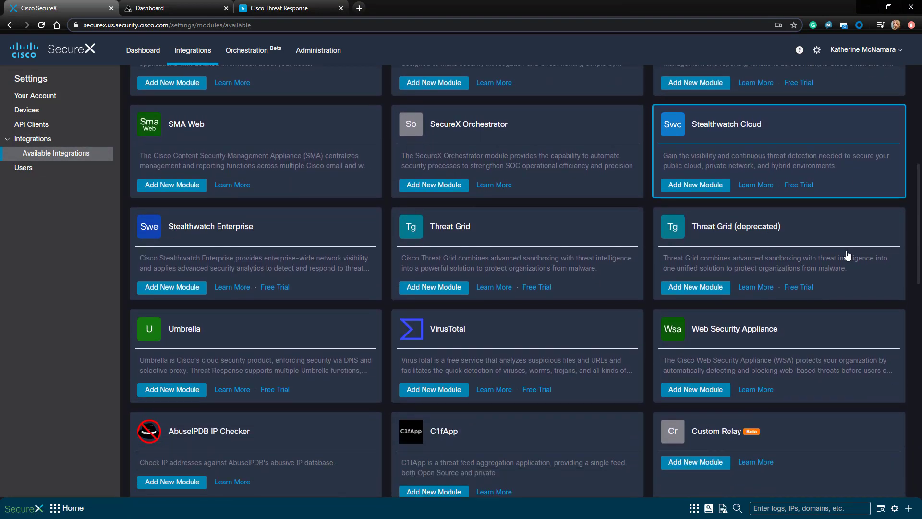
pyautogui.scroll(-6, 848, 255)
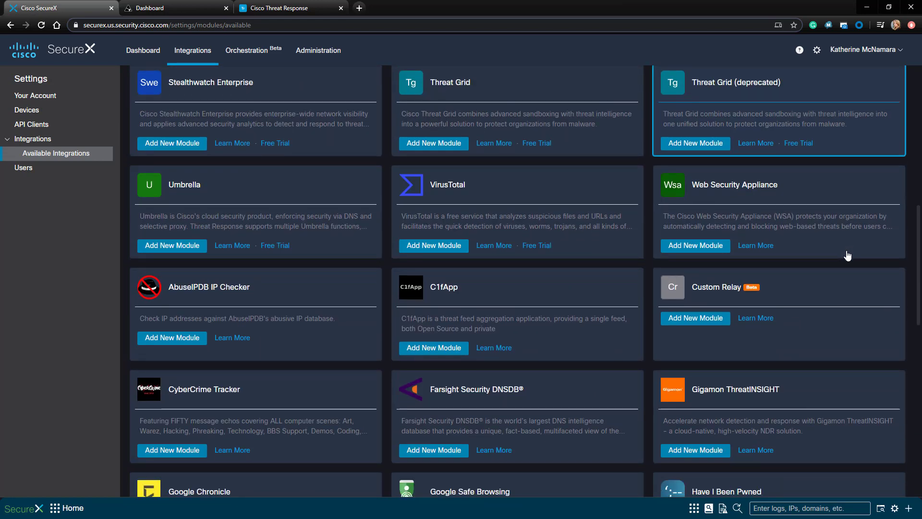
pyautogui.scroll(-4, 848, 255)
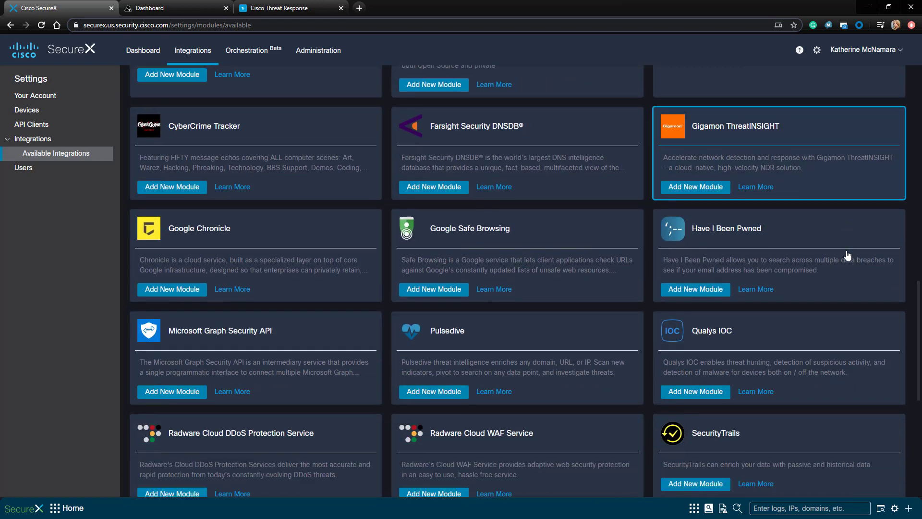
pyautogui.scroll(-3, 848, 255)
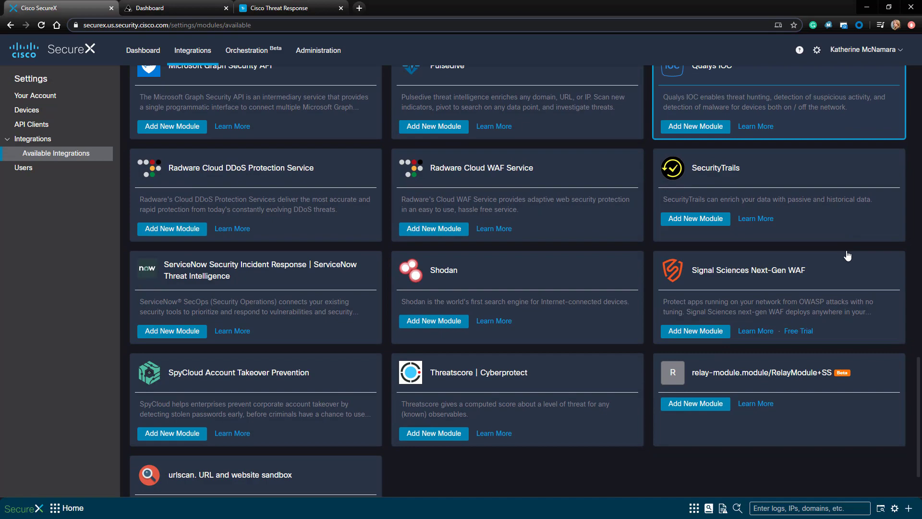
pyautogui.scroll(-1, 848, 255)
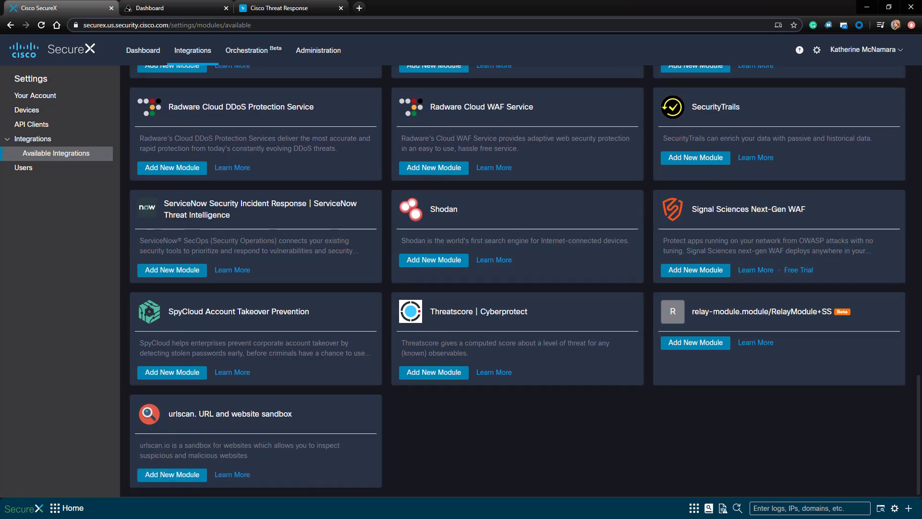
pyautogui.scroll(2, 914, 376)
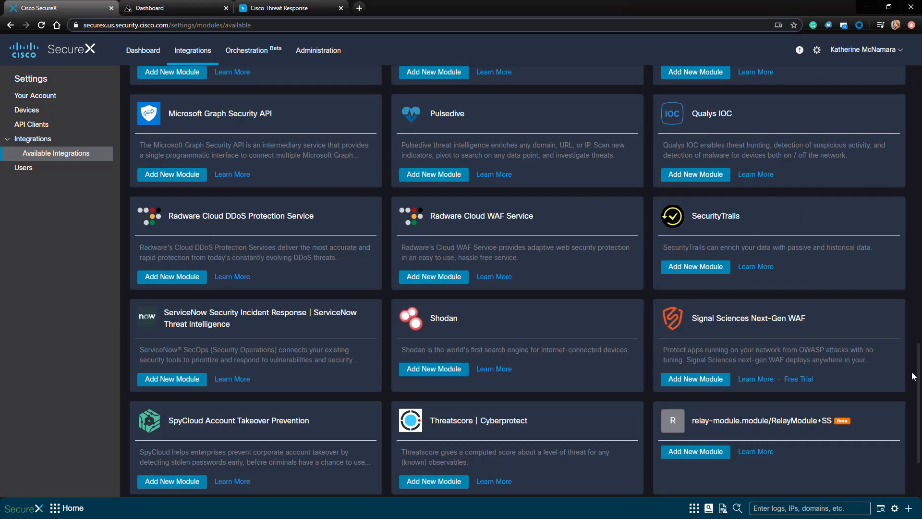
pyautogui.moveTo(914, 376); pyautogui.dragTo(915, 93)
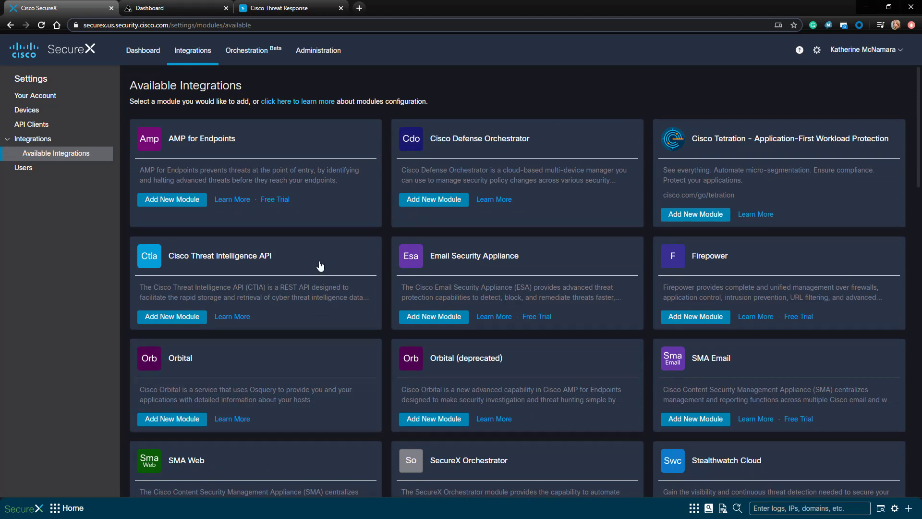
# - Start a new AMP for Endpoints module, and open the API Credentials page in the AMP for Endpoints console
pyautogui.click(188, 205)
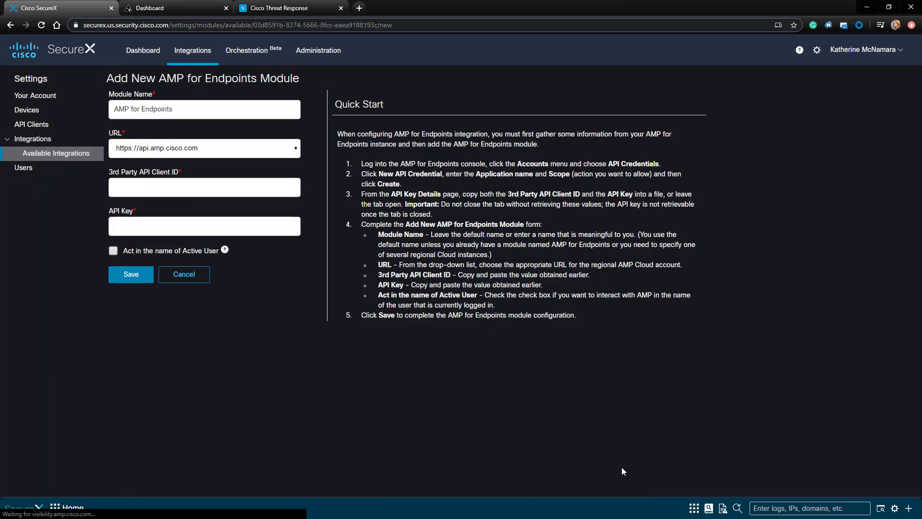
pyautogui.click(147, 9)
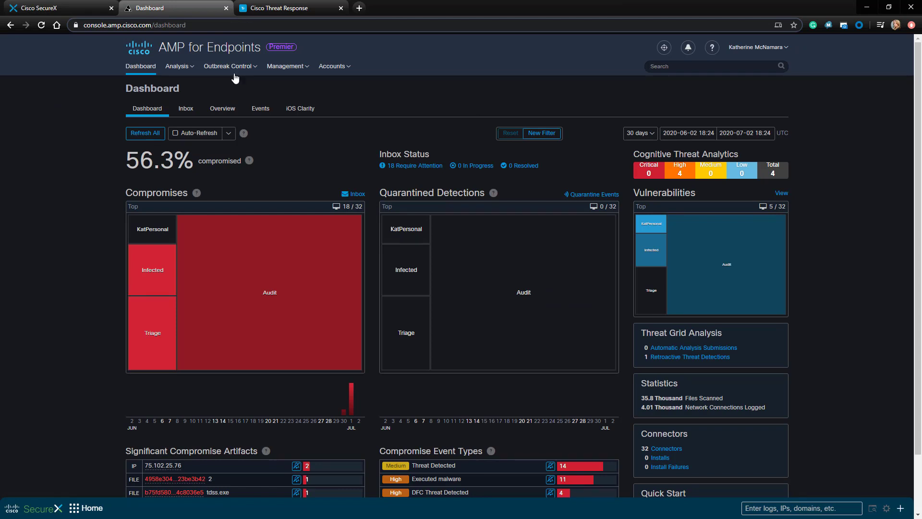
pyautogui.moveTo(332, 68)
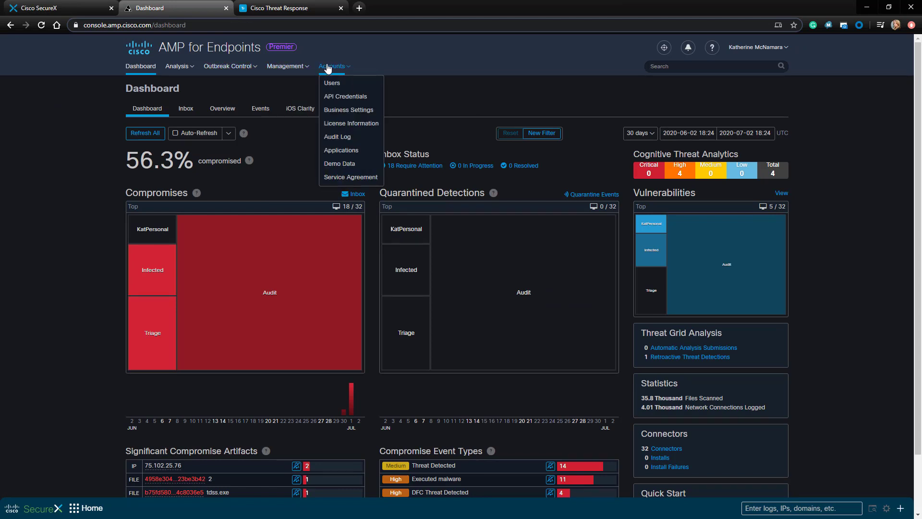
pyautogui.click(341, 97)
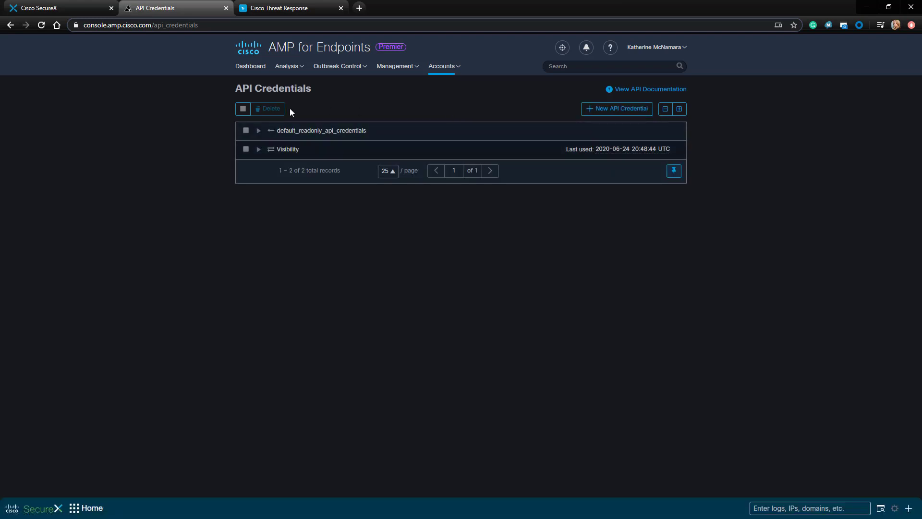
# - Create an API credential named SecureX with Read & Write scope, command line enabled and API access to File Repository download audit logs
pyautogui.click(638, 110)
pyautogui.click(444, 130)
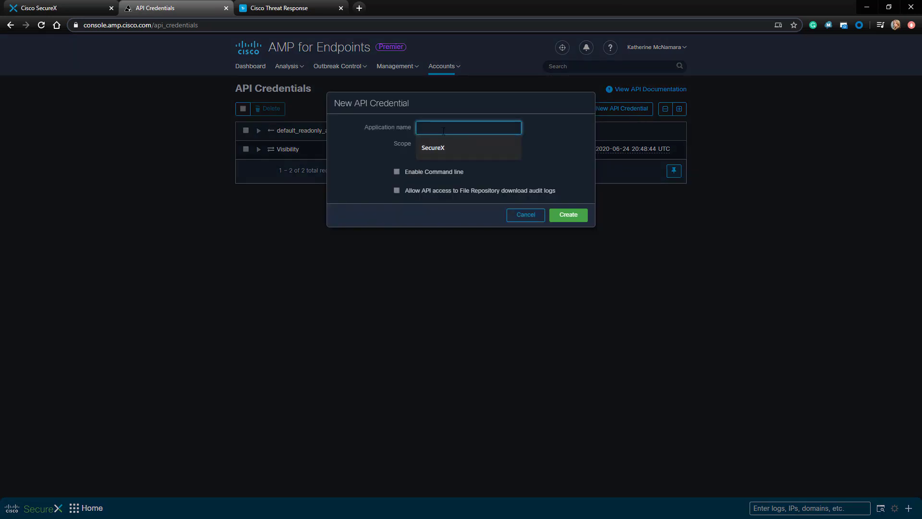
pyautogui.press('Down')
pyautogui.press('Return')
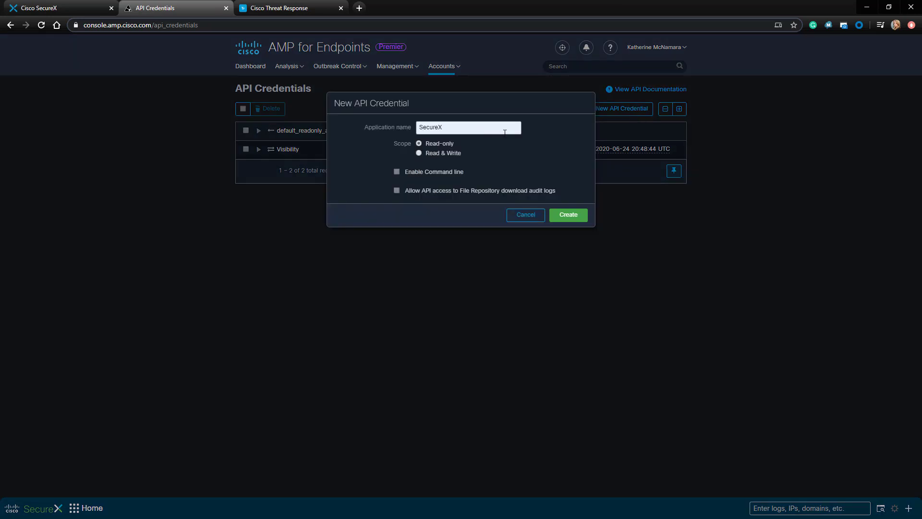
pyautogui.click(457, 154)
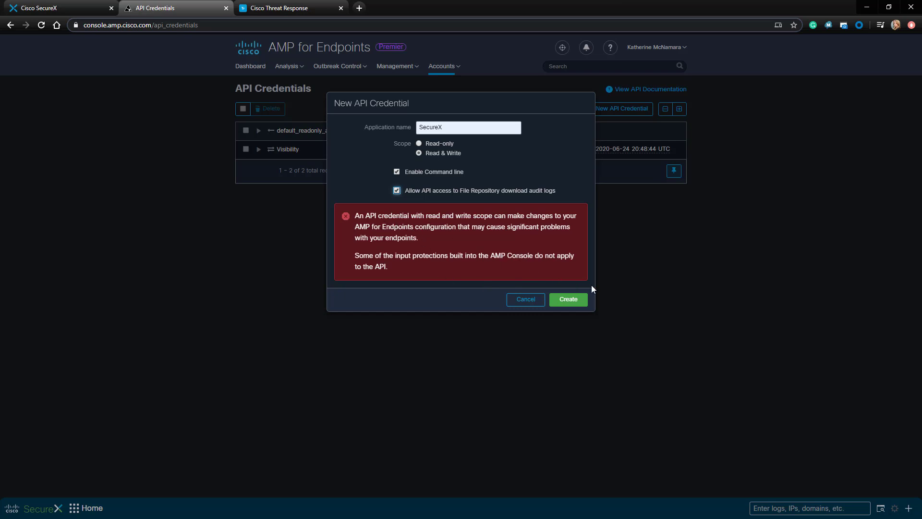
pyautogui.click(567, 300)
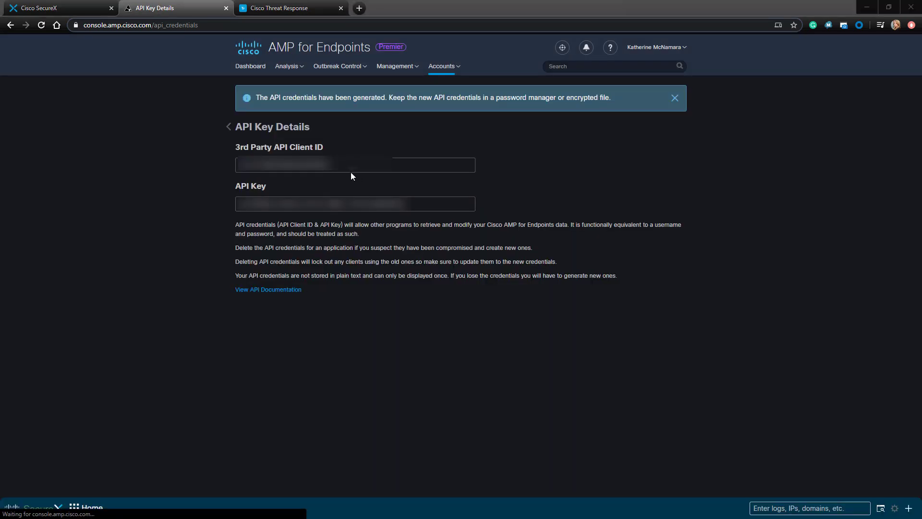
# - Copy the generated 3rd Party API Client ID and API Key, and return to the API credentials list
pyautogui.moveTo(350, 168); pyautogui.dragTo(195, 169)
pyautogui.hotkey('alt', 'Tab')
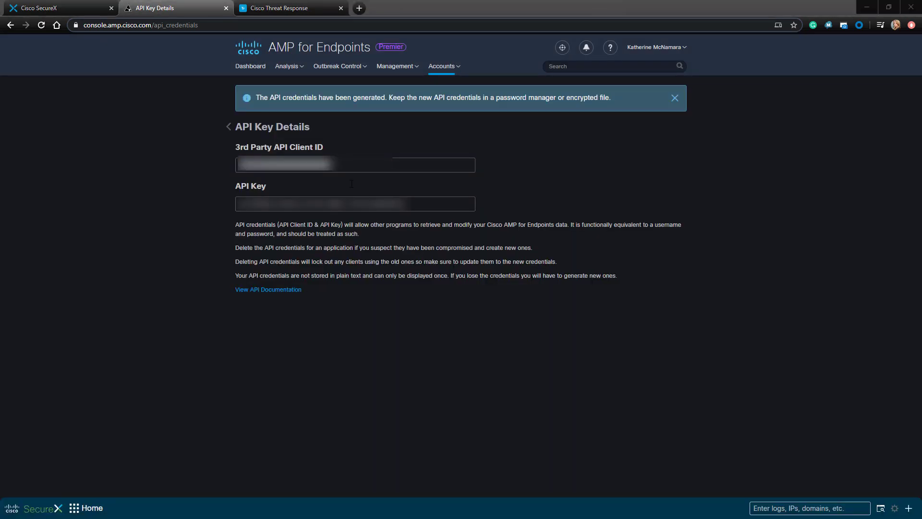
pyautogui.moveTo(353, 204); pyautogui.dragTo(184, 224)
pyautogui.hotkey('alt', 'Tab')
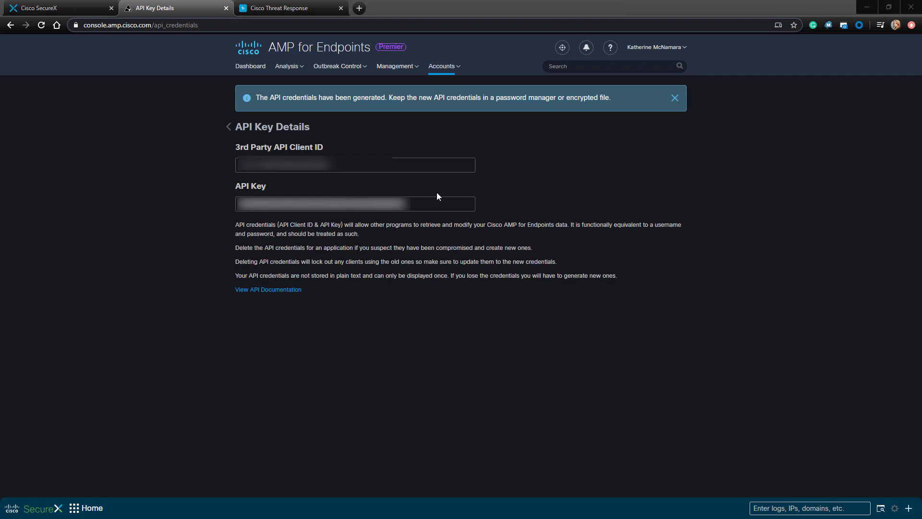
pyautogui.hotkey('alt', 'Tab')
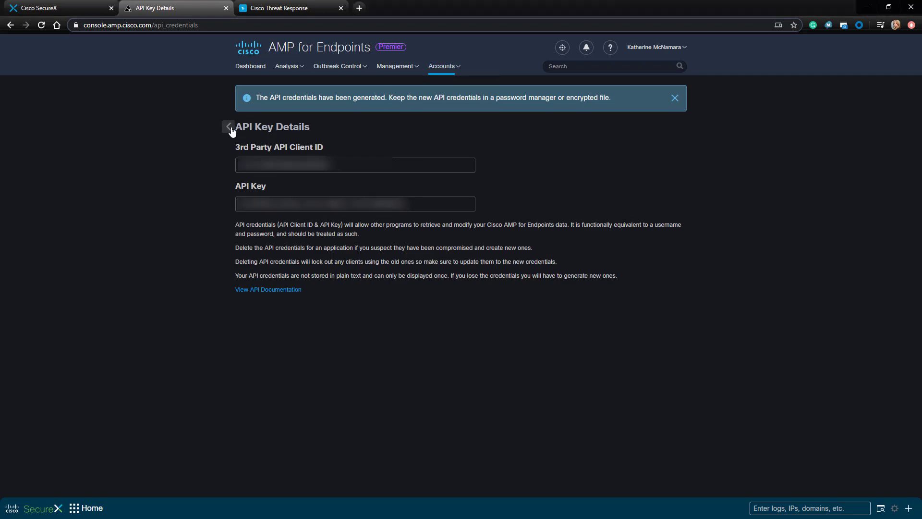
pyautogui.click(228, 127)
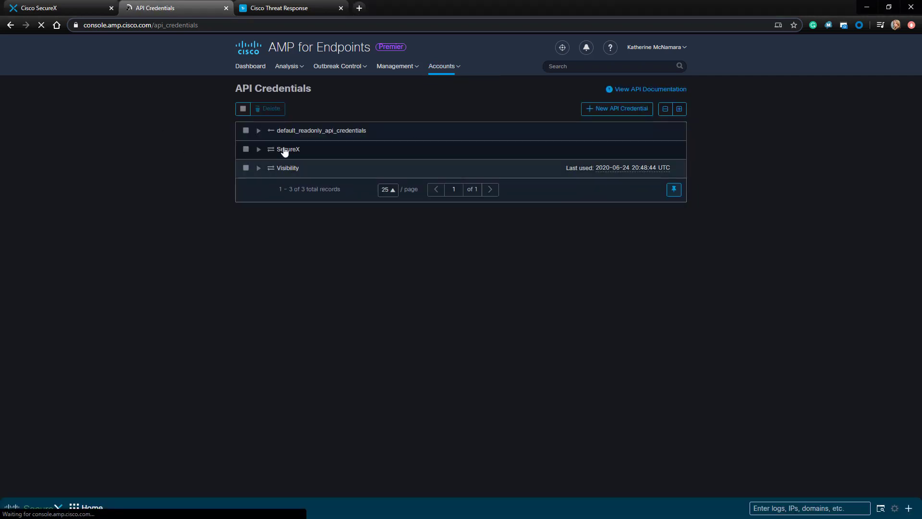
# - In SecureX, paste the 3rd Party API Client ID and API Key into the new AMP for Endpoints module and save it
pyautogui.click(7, 8)
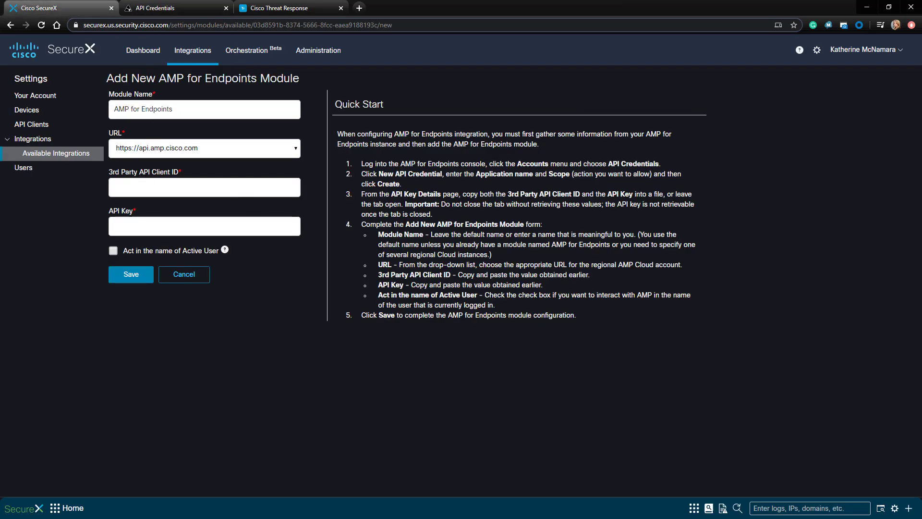
pyautogui.hotkey('alt', 'Tab')
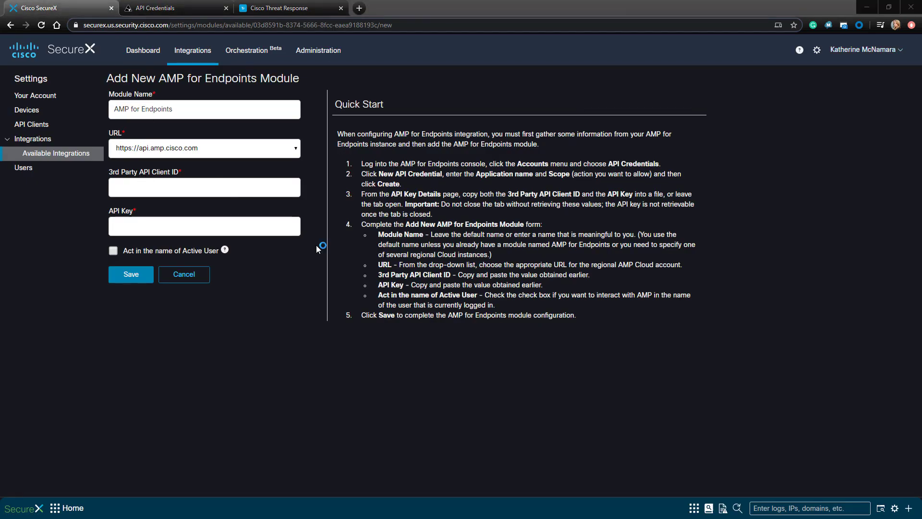
pyautogui.click(192, 188)
pyautogui.hotkey('ctrl', 'v')
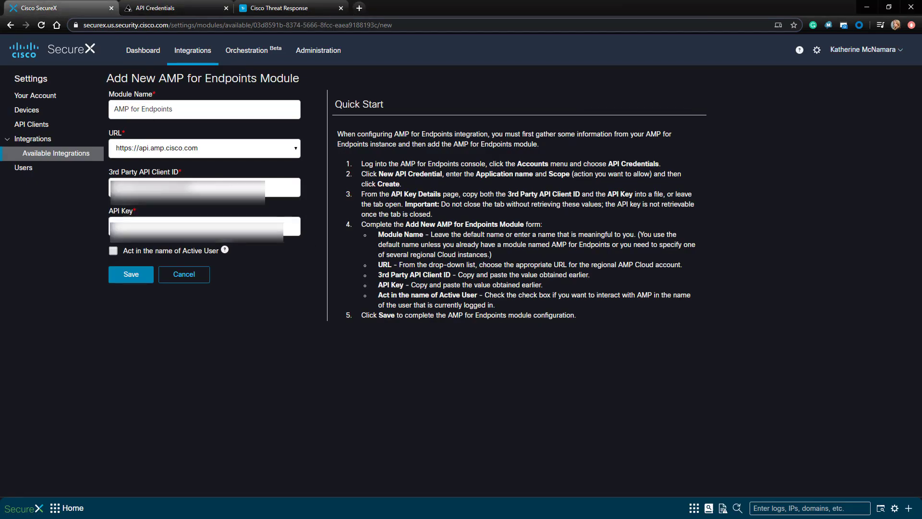
pyautogui.hotkey('alt', 'Tab')
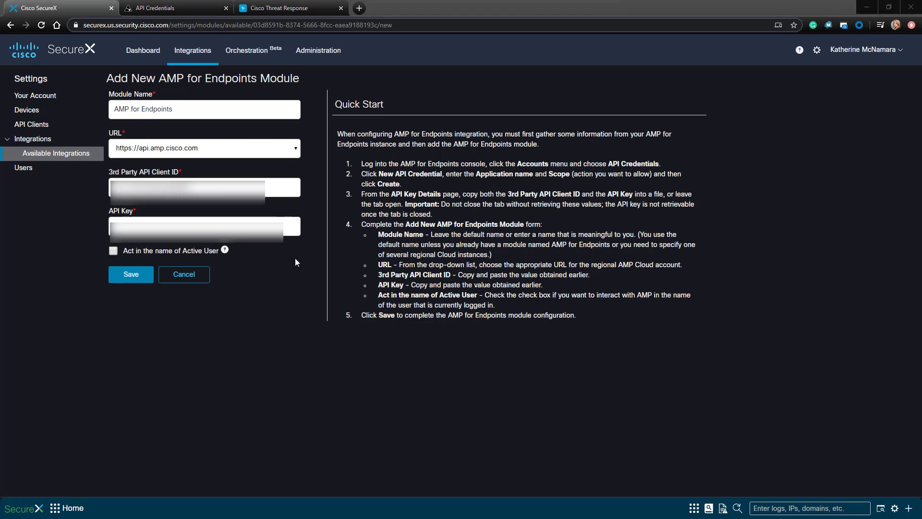
pyautogui.click(192, 221)
pyautogui.hotkey('ctrl', 'v')
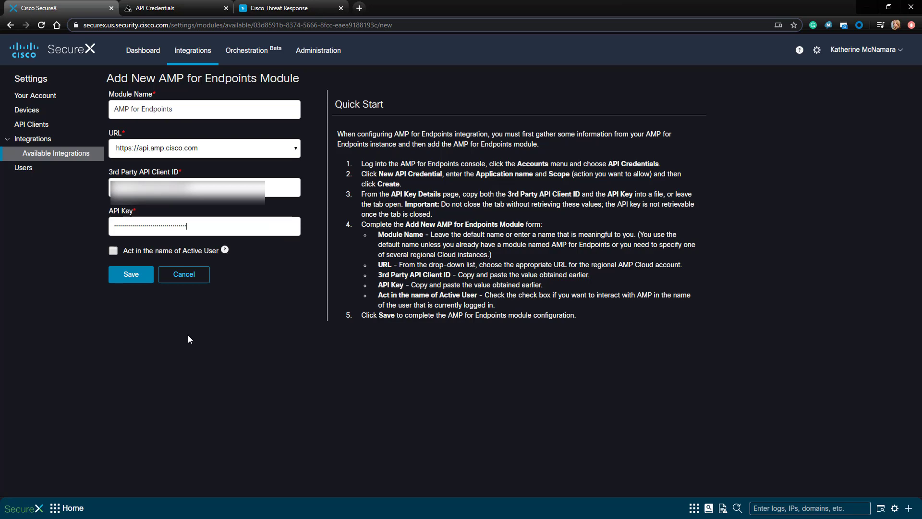
pyautogui.click(125, 282)
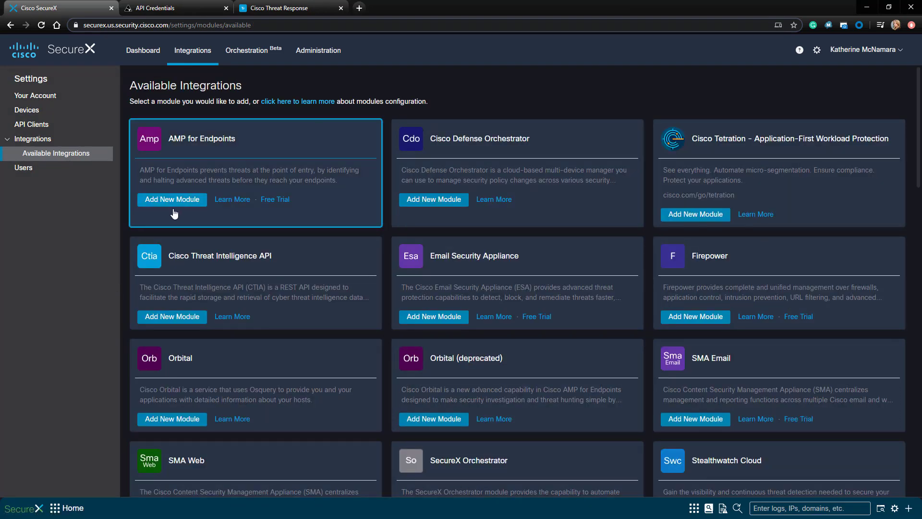
pyautogui.click(192, 51)
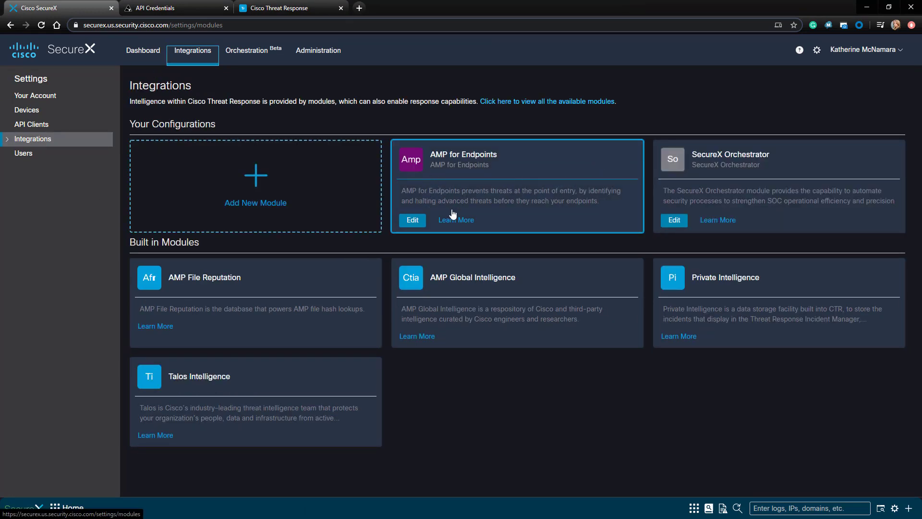
# - Start a new dashboard named AMP and include the AMP Global Intelligence tile for incident statuses and assignees
pyautogui.click(143, 50)
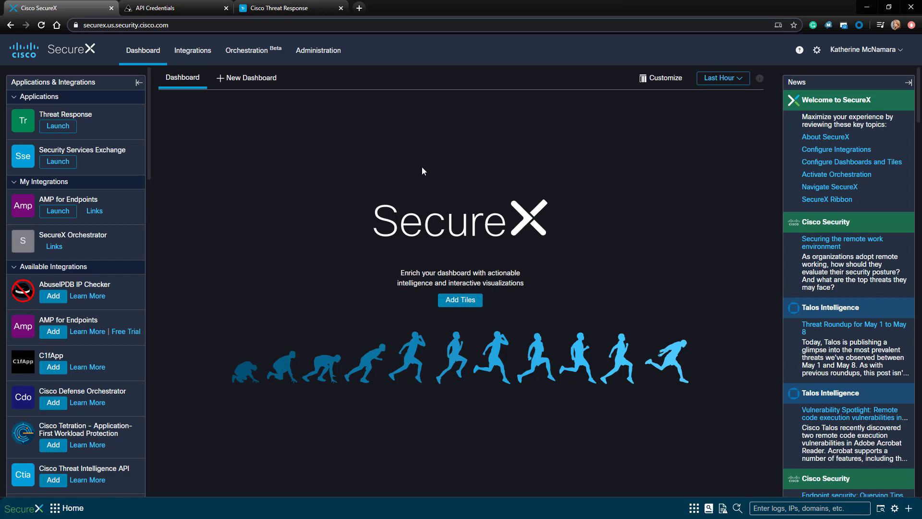
pyautogui.click(247, 78)
pyautogui.click(383, 97)
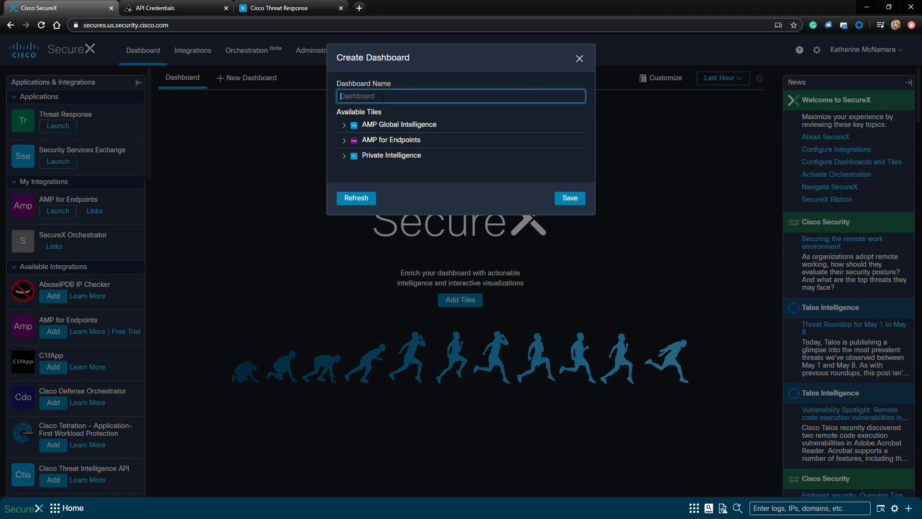
pyautogui.write('AMP')
pyautogui.click(344, 125)
pyautogui.click(568, 159)
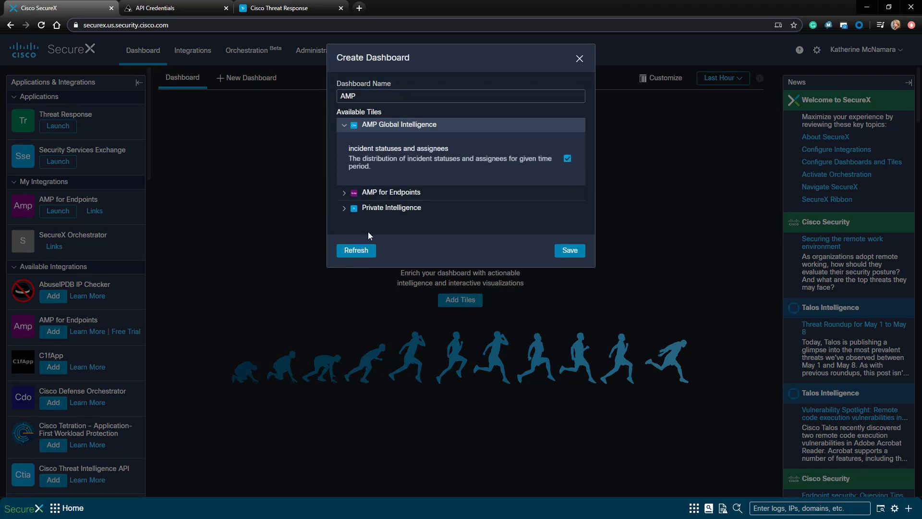
# - Include the AMP for Endpoints tiles Compromises detected, Computers Summary, Summary, Protections and MITRE ATT&CK Tactics detected
pyautogui.click(345, 192)
pyautogui.click(567, 222)
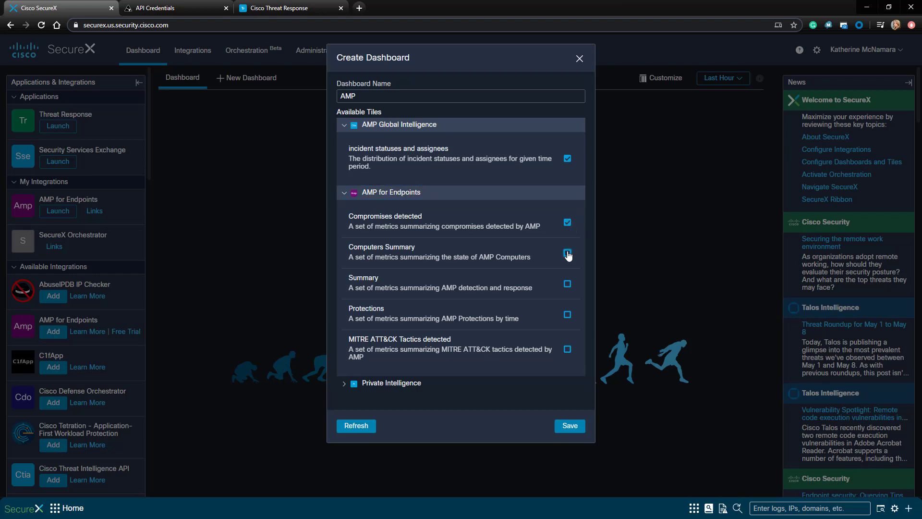
pyautogui.click(567, 253)
pyautogui.click(568, 284)
pyautogui.click(567, 315)
pyautogui.click(568, 349)
# - Include the Private Intelligence tile for incident statuses and assignees, and save the AMP dashboard
pyautogui.click(344, 384)
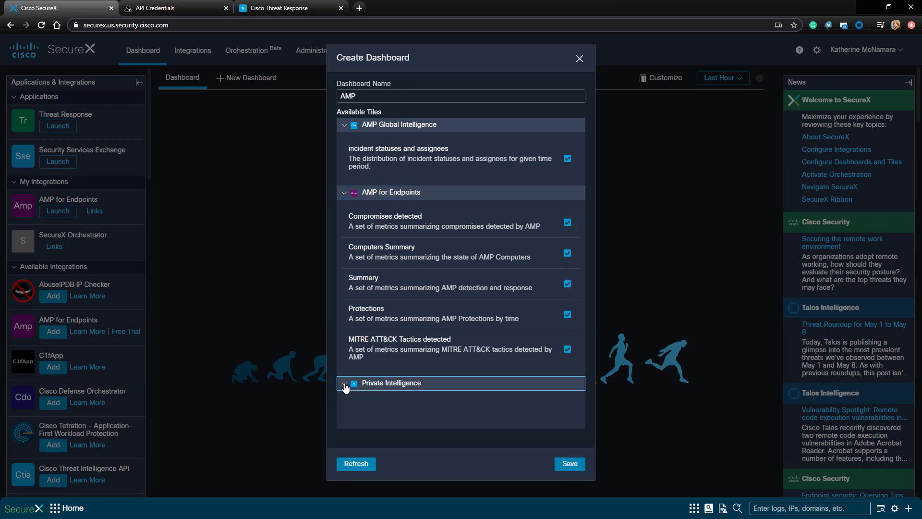
pyautogui.click(561, 410)
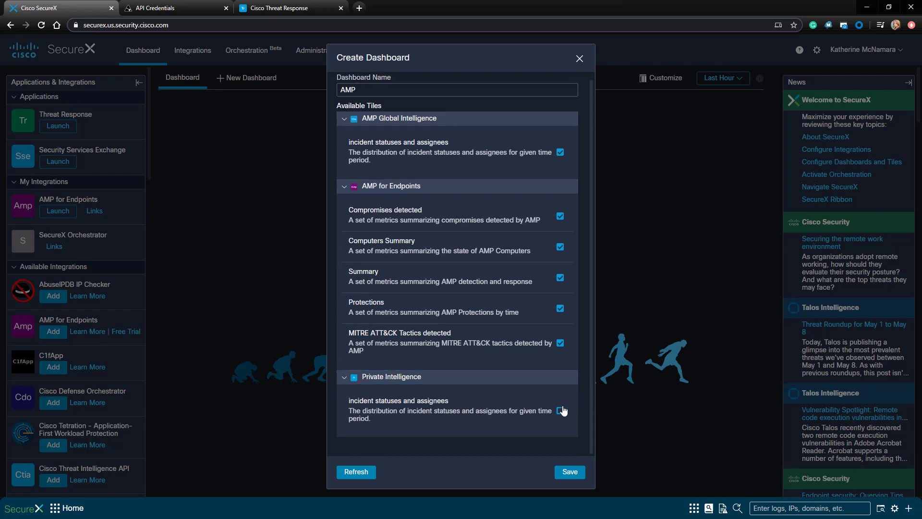
pyautogui.click(571, 473)
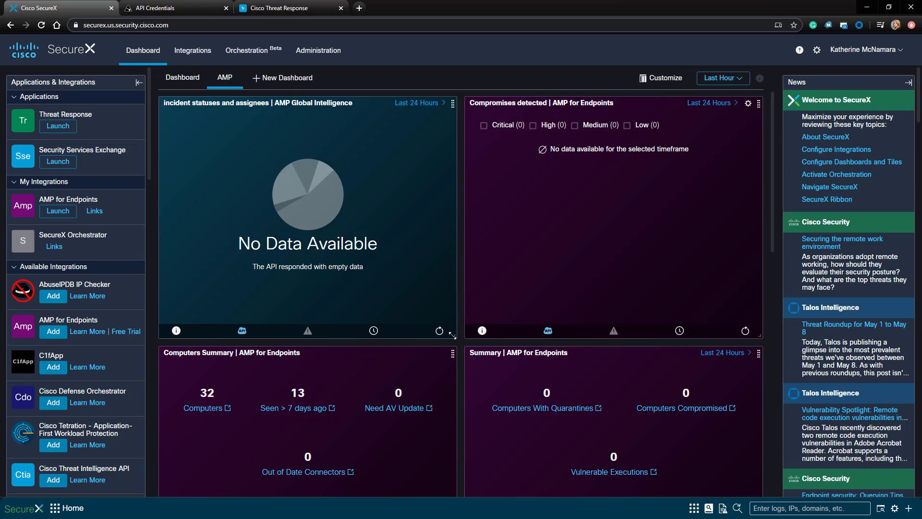
# - Shrink the AMP Global Intelligence incident statuses tile and set its timeframe to Last 90 Days
pyautogui.moveTo(452, 335); pyautogui.dragTo(455, 277)
pyautogui.moveTo(453, 104)
pyautogui.mouseDown()
pyautogui.moveTo(459, 116)
pyautogui.moveTo(447, 102)
pyautogui.mouseUp()
pyautogui.moveTo(452, 273); pyautogui.dragTo(404, 242)
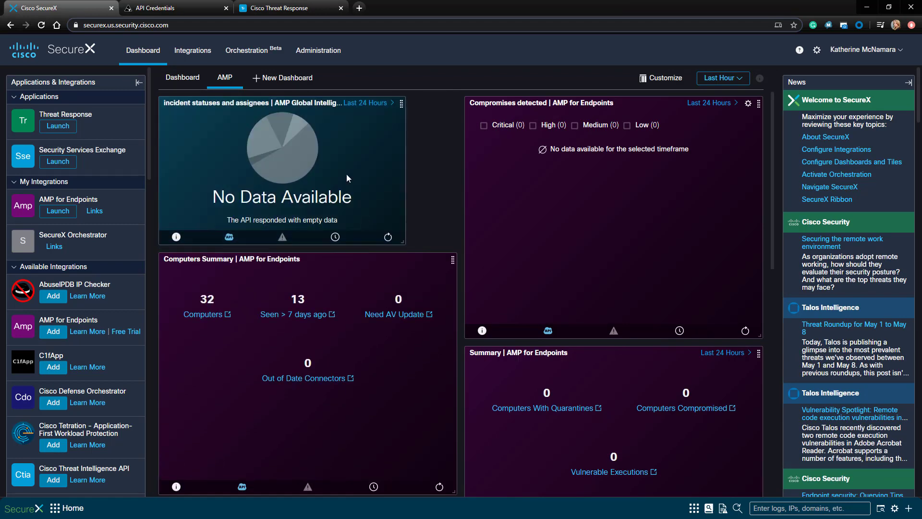
pyautogui.click(373, 103)
pyautogui.click(363, 212)
# - Shrink the Compromises detected tile and set its timeframe to Last 30 Days
pyautogui.moveTo(761, 337); pyautogui.dragTo(665, 244)
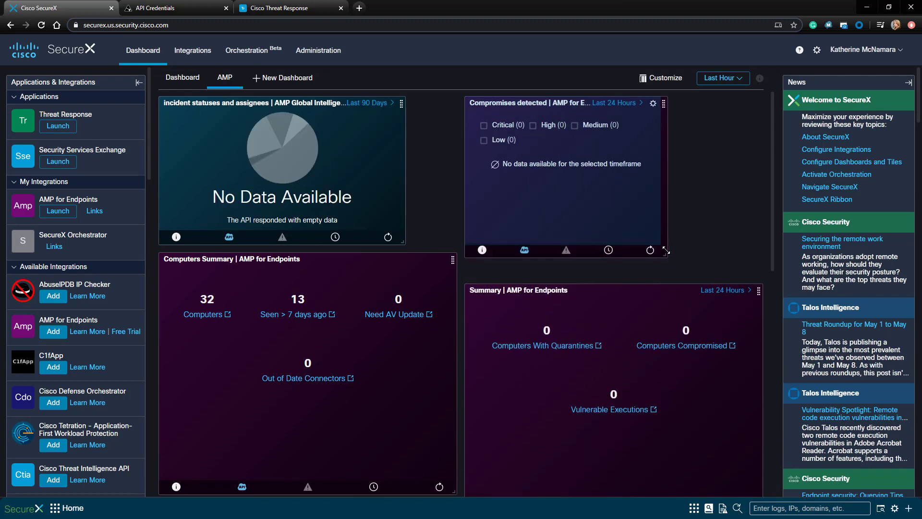
pyautogui.click(607, 103)
pyautogui.click(610, 169)
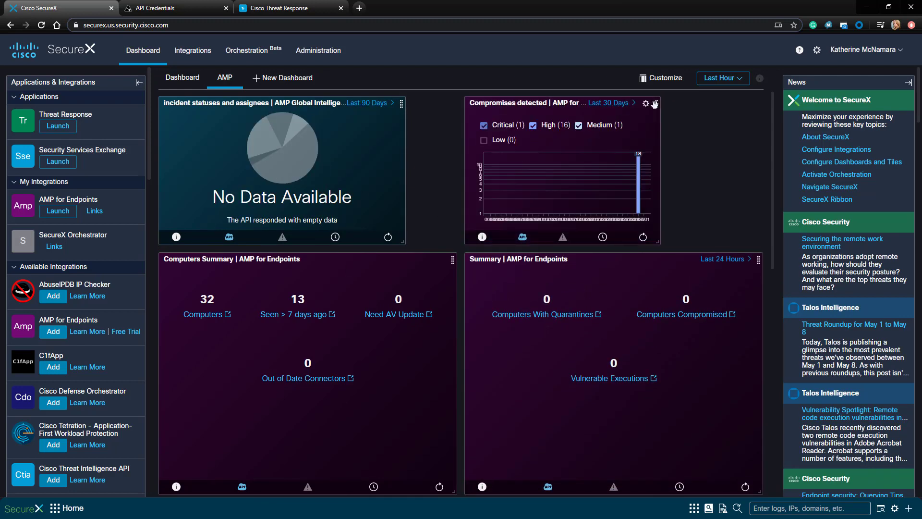
# - Narrow the AMP Global Intelligence tile further and place the Compromises detected tile directly beside it
pyautogui.moveTo(405, 239); pyautogui.dragTo(354, 242)
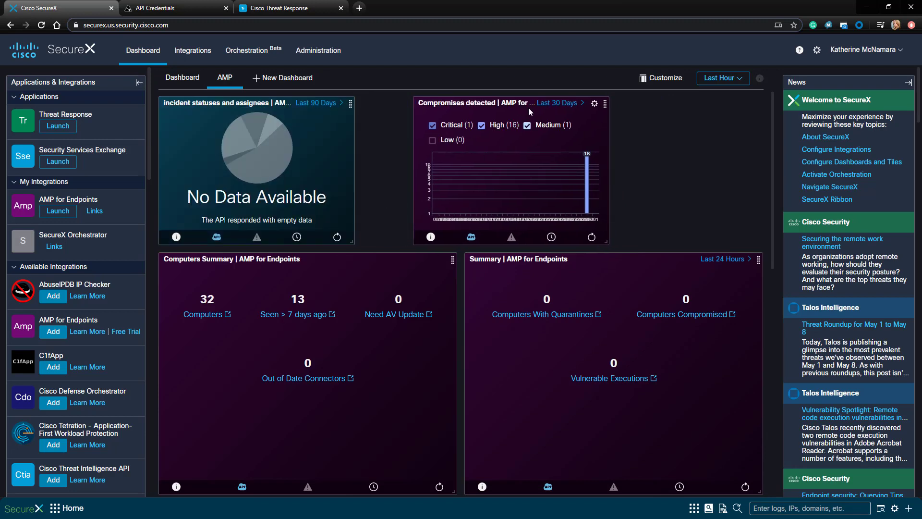
pyautogui.moveTo(603, 103); pyautogui.dragTo(555, 105)
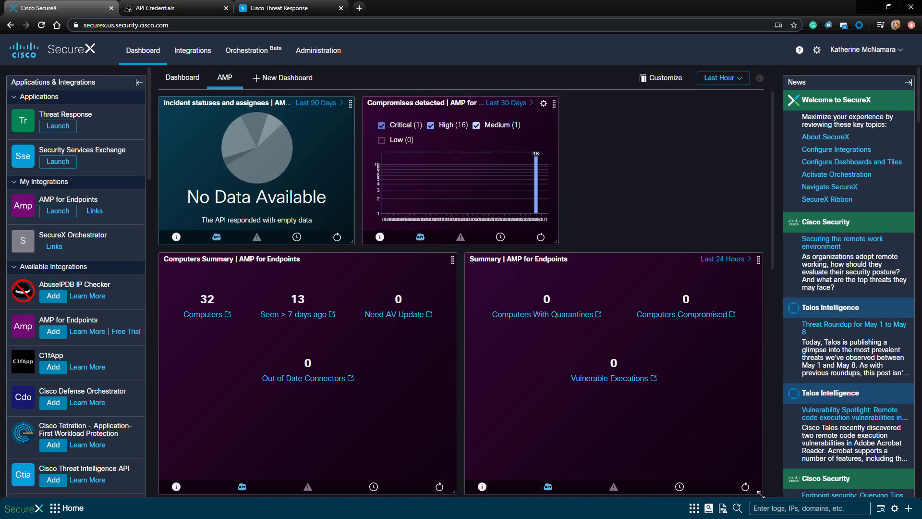
# - Shrink the AMP for Endpoints Summary tile, set to Last 30 Days, and move it to the end of the first tile row
pyautogui.moveTo(761, 493); pyautogui.dragTo(645, 403)
pyautogui.click(634, 261)
pyautogui.click(610, 317)
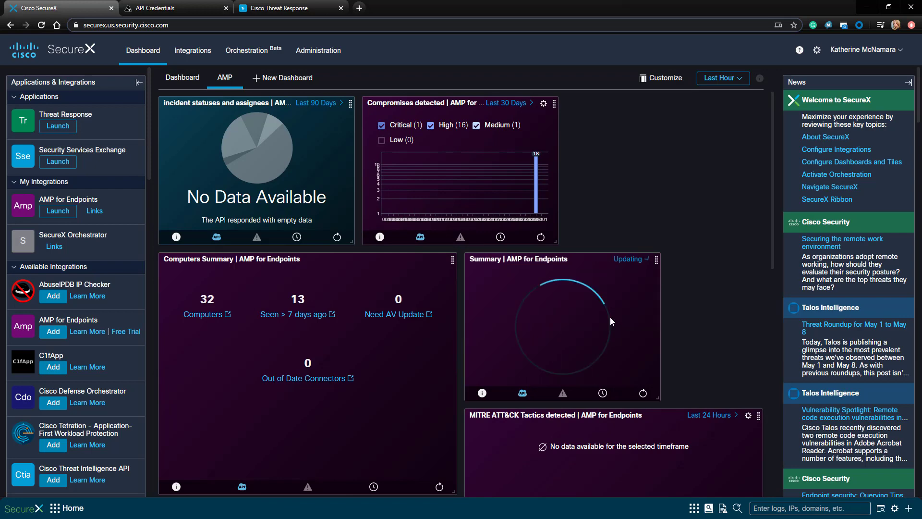
pyautogui.moveTo(656, 260); pyautogui.dragTo(754, 103)
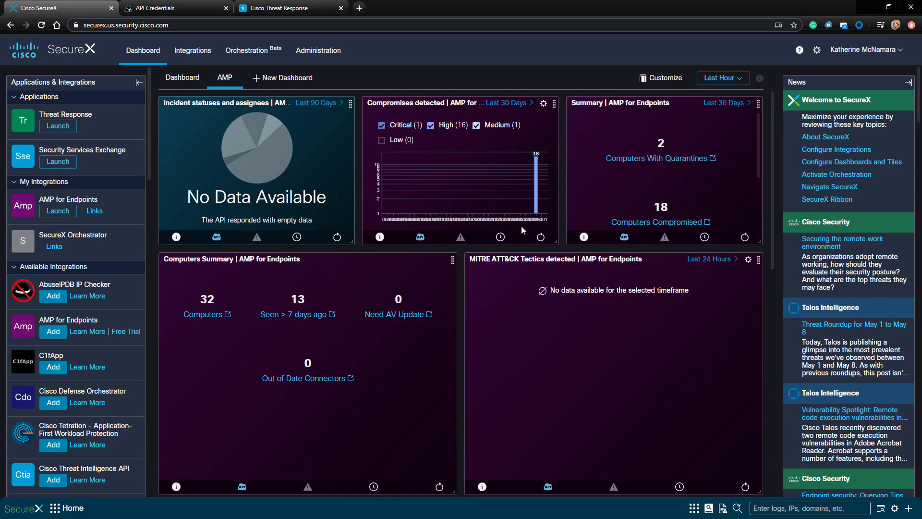
# - Shrink the Computers Summary and MITRE ATT&CK Tactics detected tiles and place them side by side in the second row
pyautogui.moveTo(457, 493); pyautogui.dragTo(352, 399)
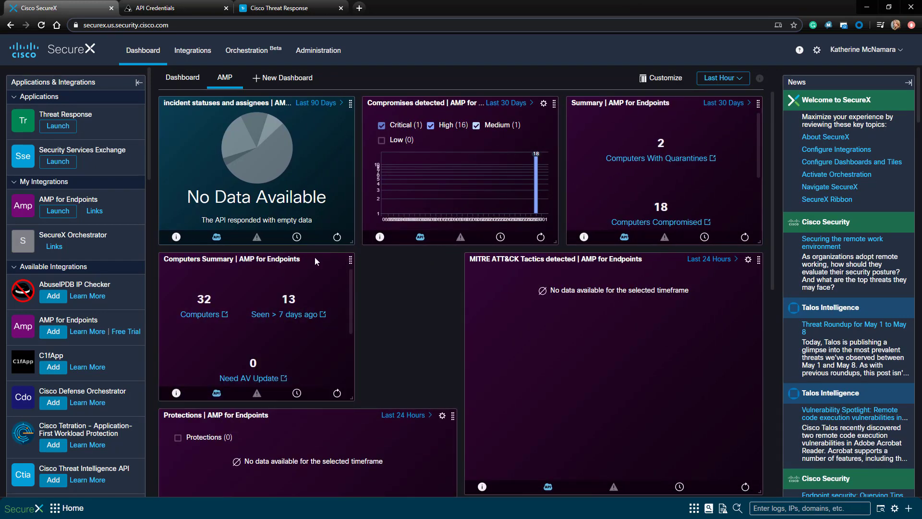
pyautogui.moveTo(760, 492); pyautogui.dragTo(661, 406)
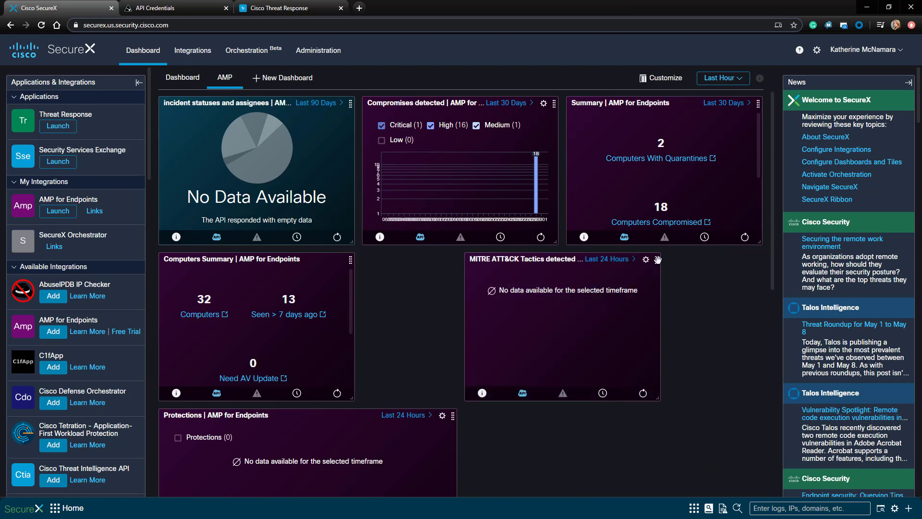
pyautogui.moveTo(658, 260); pyautogui.dragTo(552, 260)
# - Set the timeframe of the MITRE ATT&CK Tactics detected and Protections tiles to Last 30 Days
pyautogui.click(523, 211)
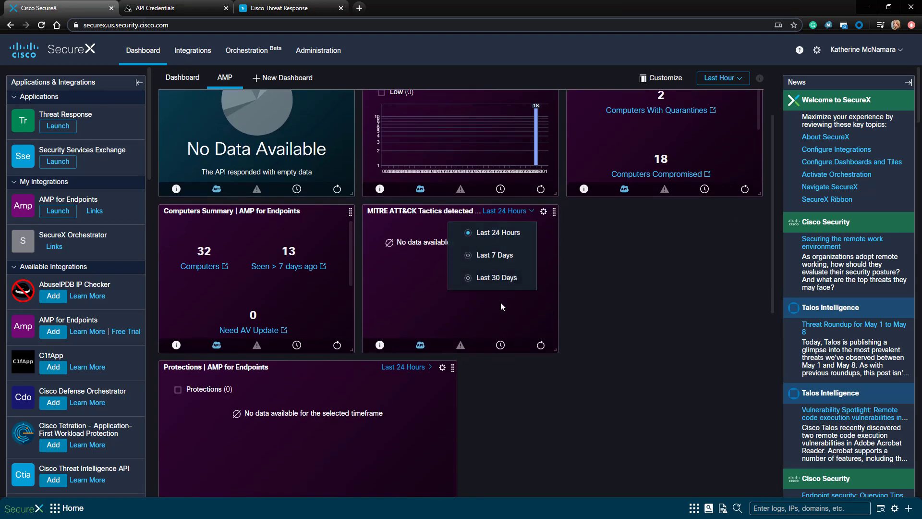
pyautogui.click(500, 276)
pyautogui.click(404, 367)
pyautogui.click(402, 430)
# - Shrink the Protections tile and move it to the end of the second tile row
pyautogui.scroll(-3, 479, 418)
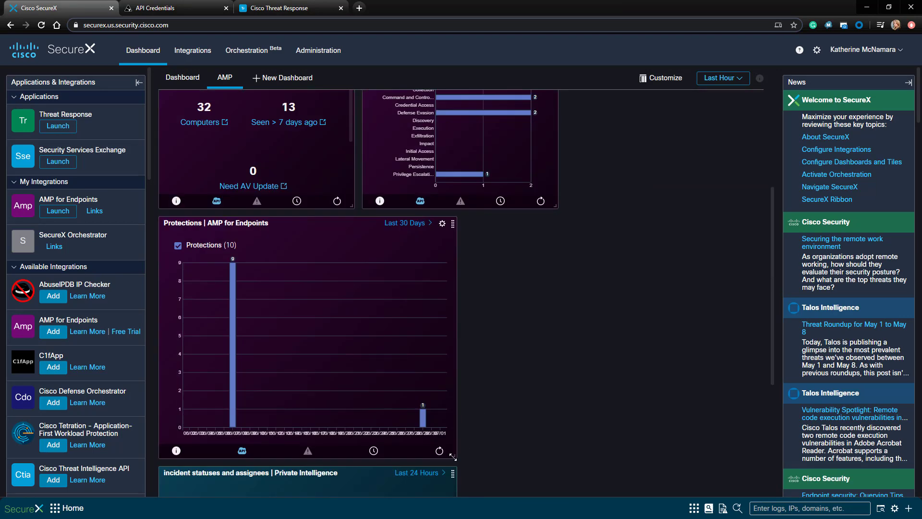
pyautogui.moveTo(453, 457); pyautogui.dragTo(358, 368)
pyautogui.moveTo(348, 229); pyautogui.dragTo(757, 105)
# - Narrow and reposition the Private Intelligence incident statuses tile below the second row, and set its timeframe to Last 90 Days
pyautogui.moveTo(454, 254); pyautogui.dragTo(606, 256)
pyautogui.moveTo(607, 486); pyautogui.dragTo(607, 511)
pyautogui.click(537, 422)
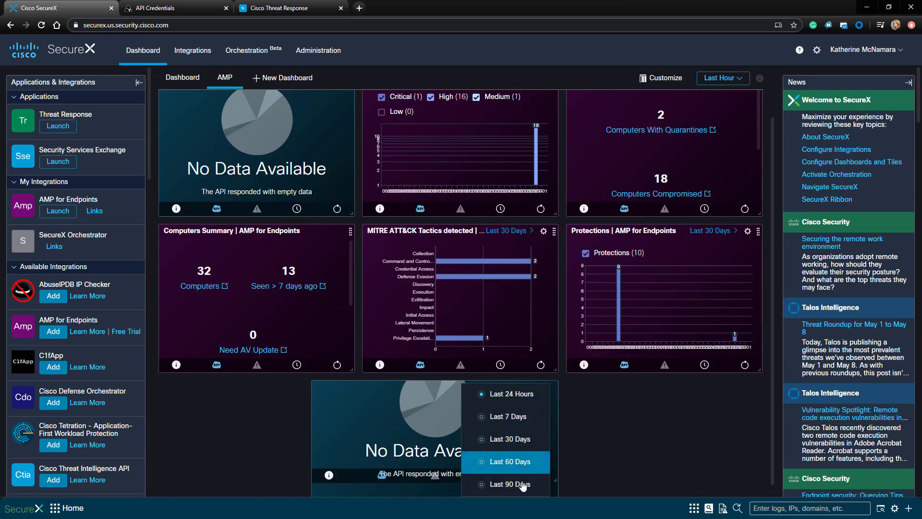
pyautogui.click(504, 461)
pyautogui.moveTo(556, 484); pyautogui.dragTo(561, 511)
pyautogui.scroll(1, 626, 436)
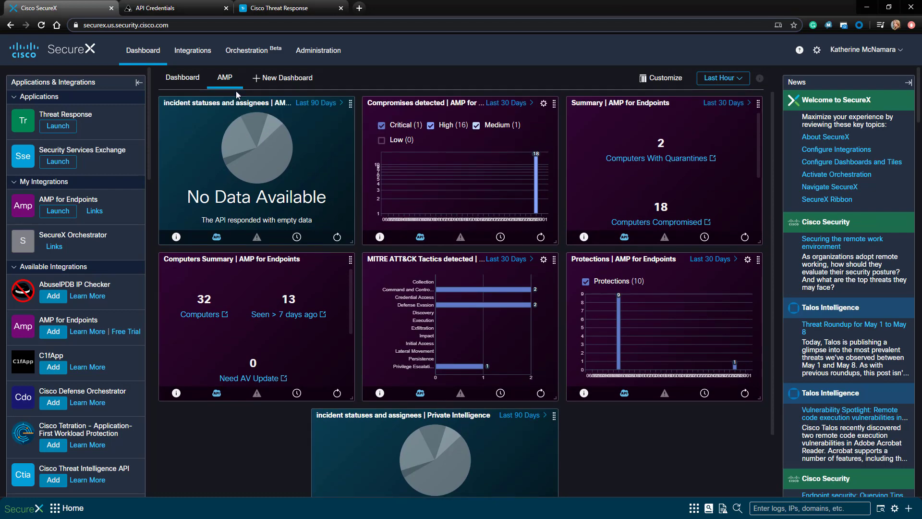
# - View the default dashboard and return to the AMP dashboard
pyautogui.click(185, 78)
pyautogui.click(225, 78)
pyautogui.click(536, 179)
# - Launch Threat Response to review its configured and built-in modules, and return to the SecureX dashboard
pyautogui.click(58, 126)
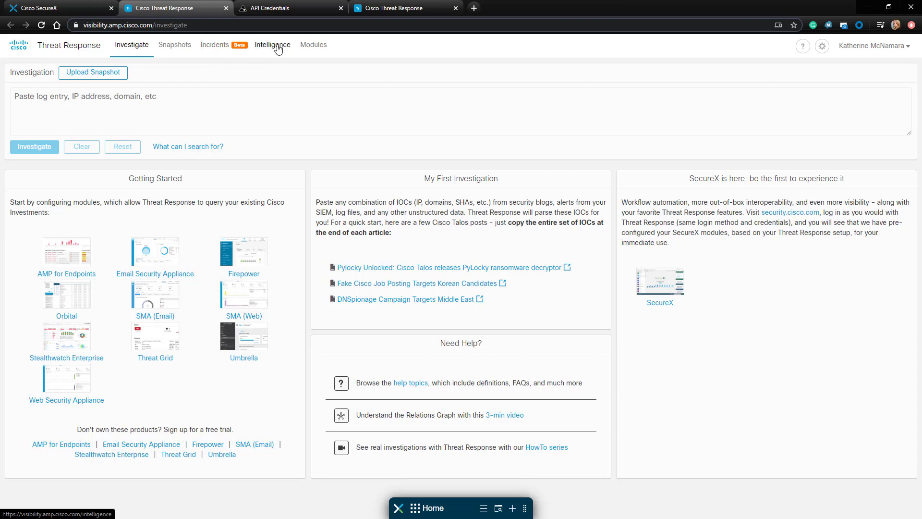
pyautogui.click(309, 45)
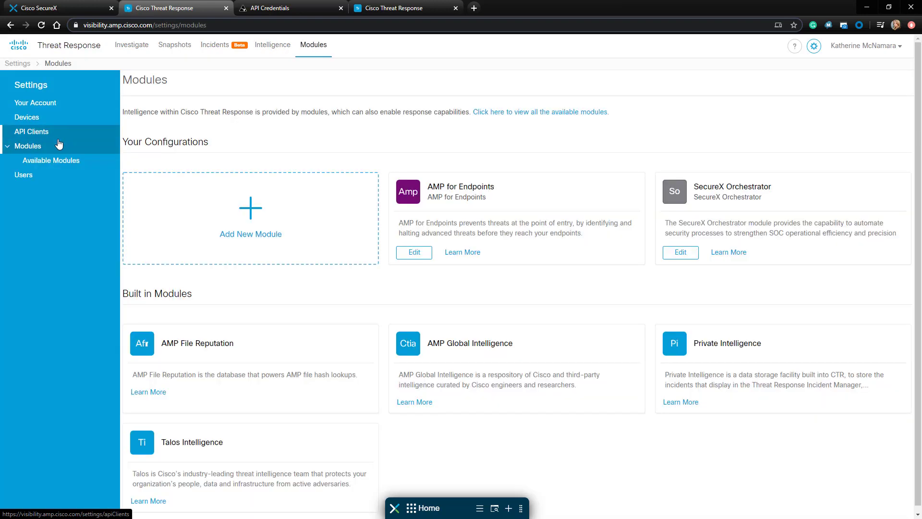
pyautogui.scroll(-1, 485, 186)
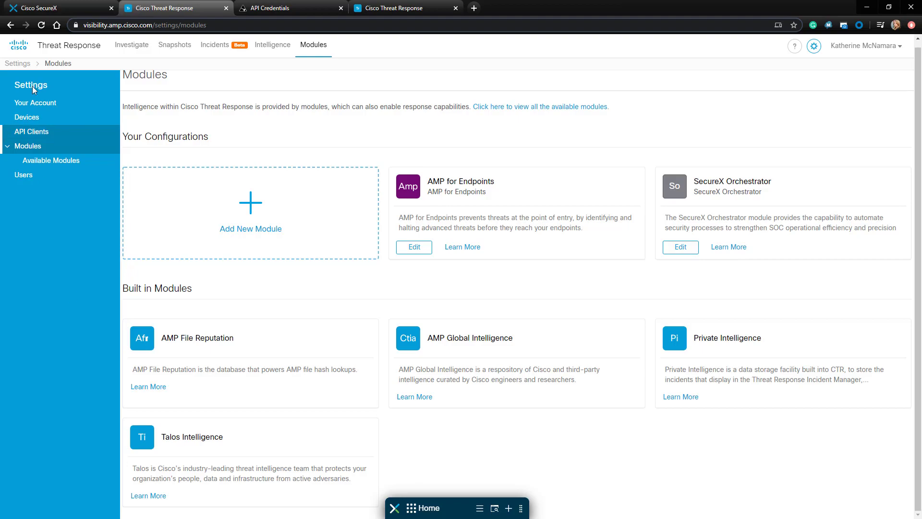
pyautogui.click(49, 8)
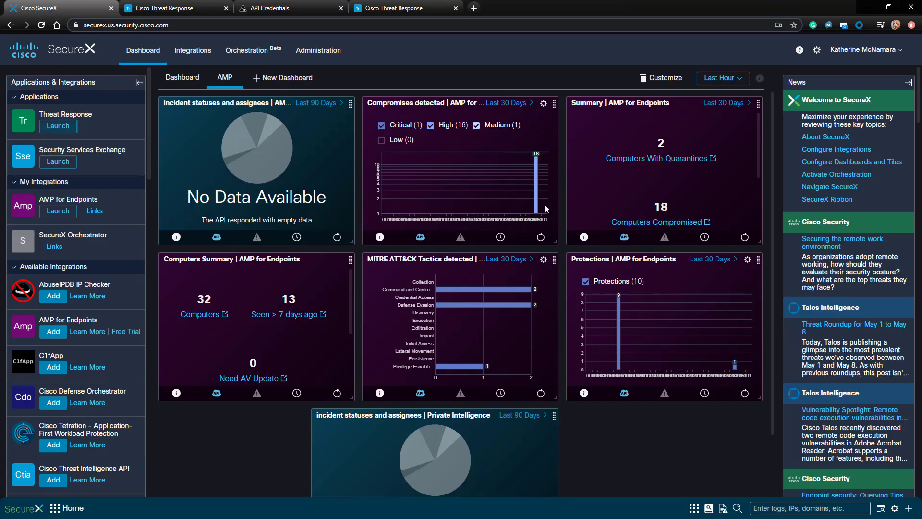